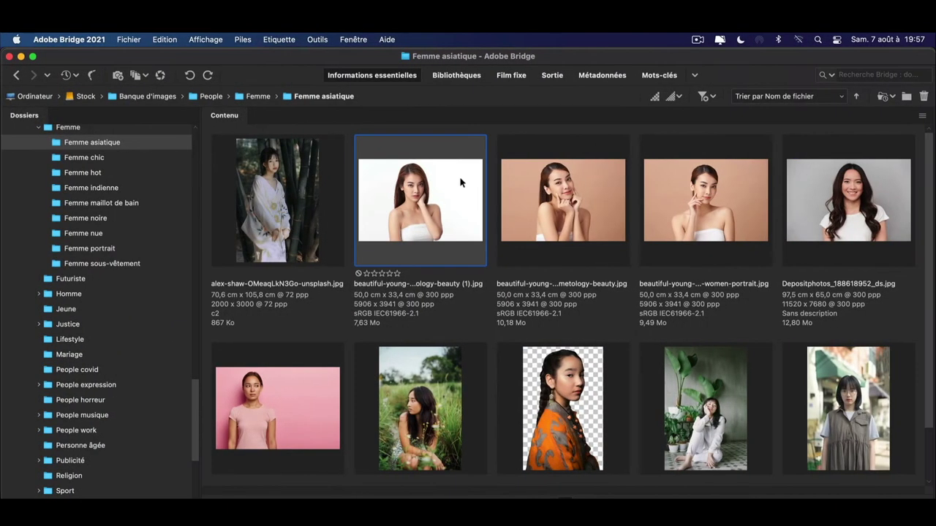
Step: Preview the white-background portrait full screen in Adobe Bridge
{"action": "key", "text": "space"}
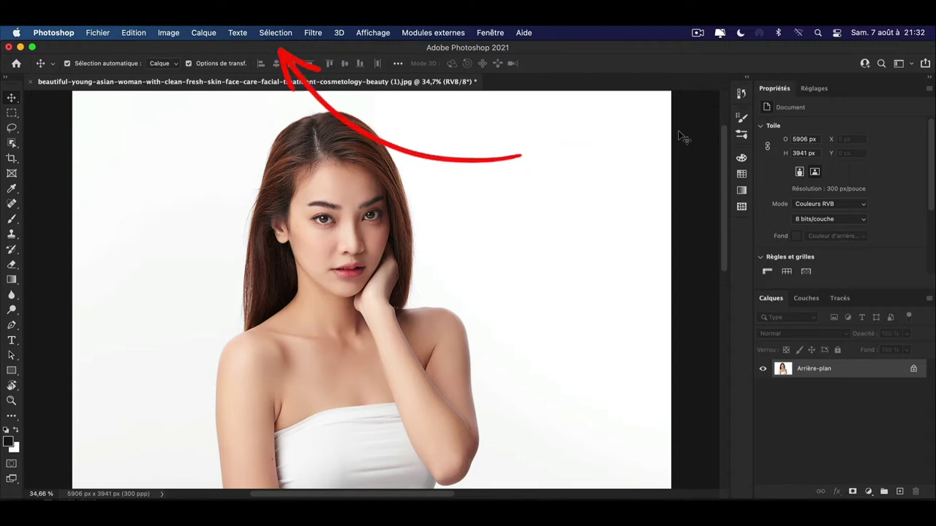
Step: Auto-select the woman with Sélection > Sujet and enter Select and Mask
{"action": "left_click", "coordinate": [275, 32]}
{"action": "left_click", "coordinate": [295, 166]}
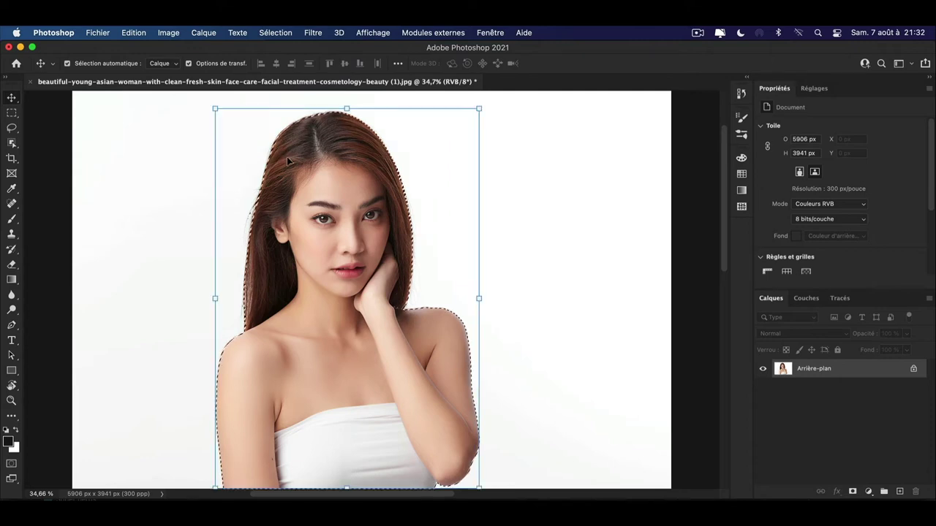
{"action": "key", "text": "alt+super+r"}
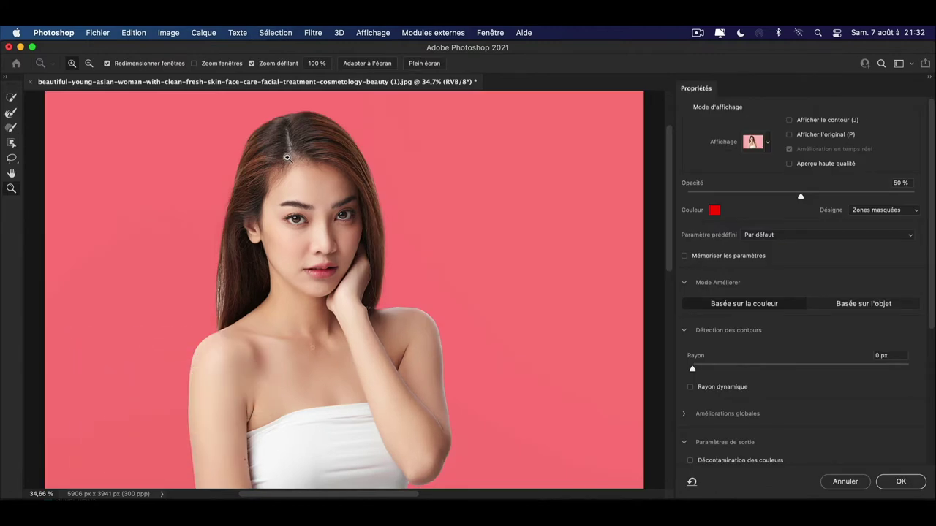
Step: Paint the edges with the Refine Edge brush and Décontamination des couleurs on, outputting a masked copy
{"action": "left_click", "coordinate": [10, 114]}
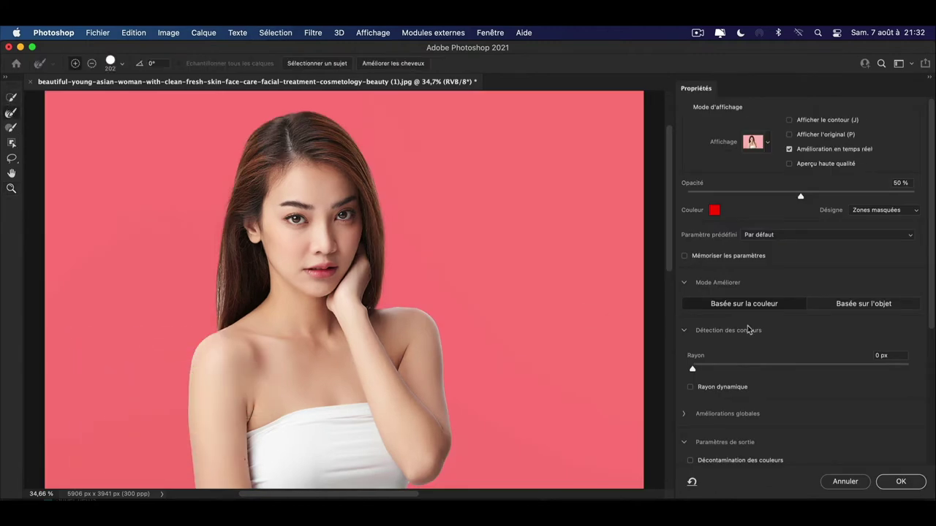
{"action": "left_click", "coordinate": [711, 461]}
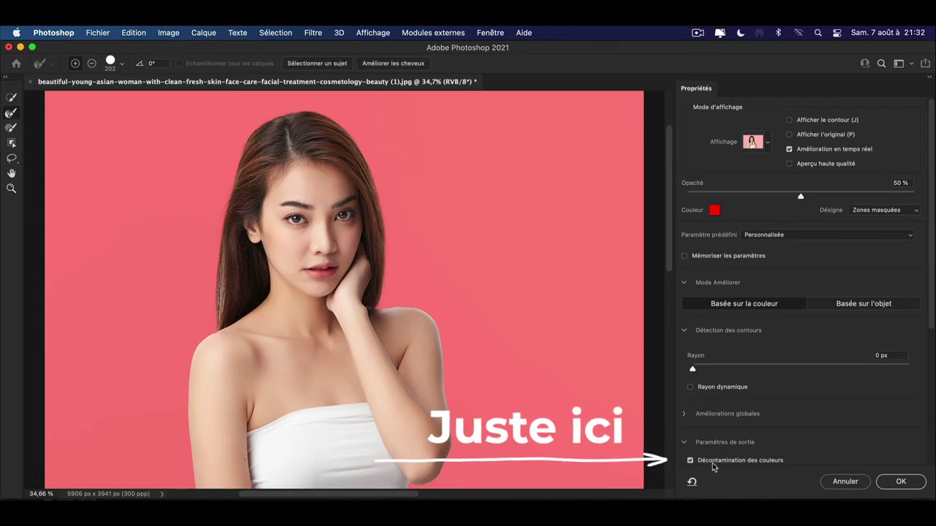
{"action": "left_click", "coordinate": [772, 140]}
{"action": "left_click", "coordinate": [774, 125]}
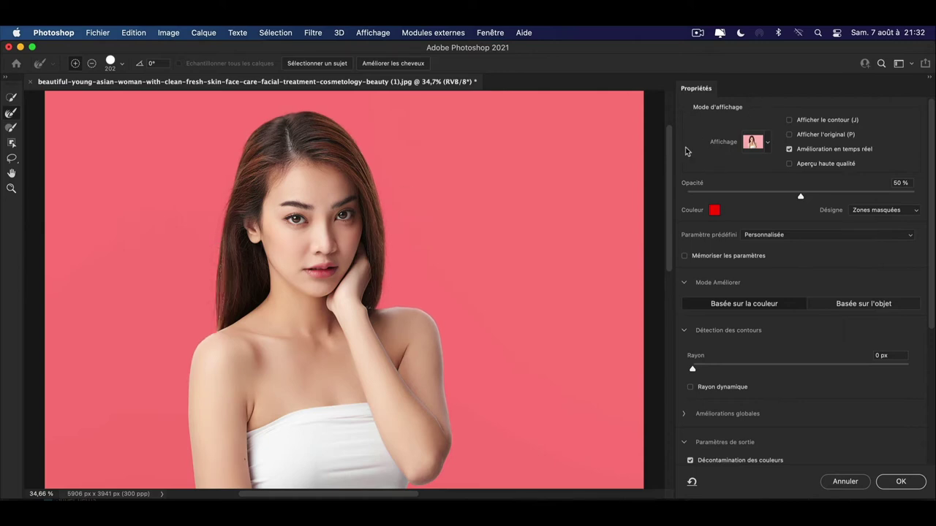
{"action": "left_click_drag", "start_coordinate": [366, 298], "coordinate": [372, 310]}
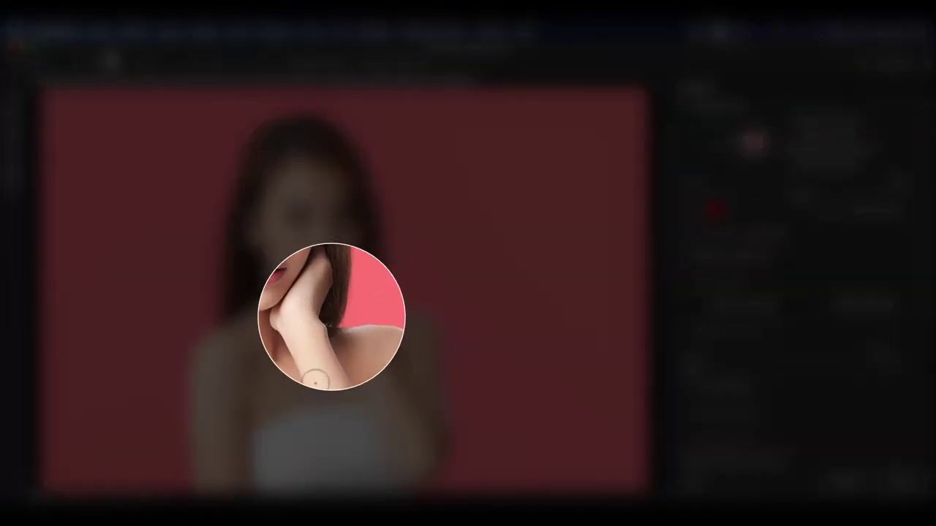
{"action": "left_click_drag", "start_coordinate": [320, 292], "coordinate": [292, 285]}
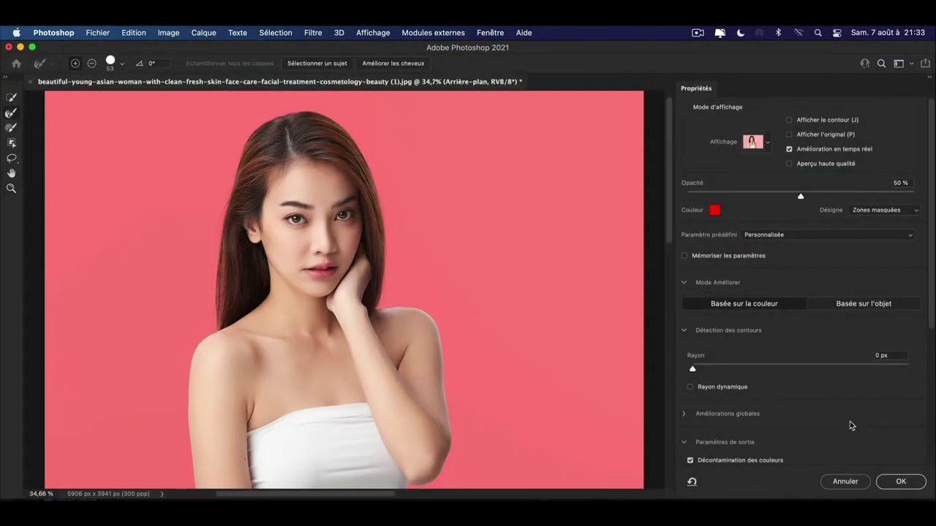
{"action": "left_click", "coordinate": [901, 481]}
Step: Crop the right, left and top to a 2699 × 3788 px portrait frame
{"action": "key", "text": "z"}
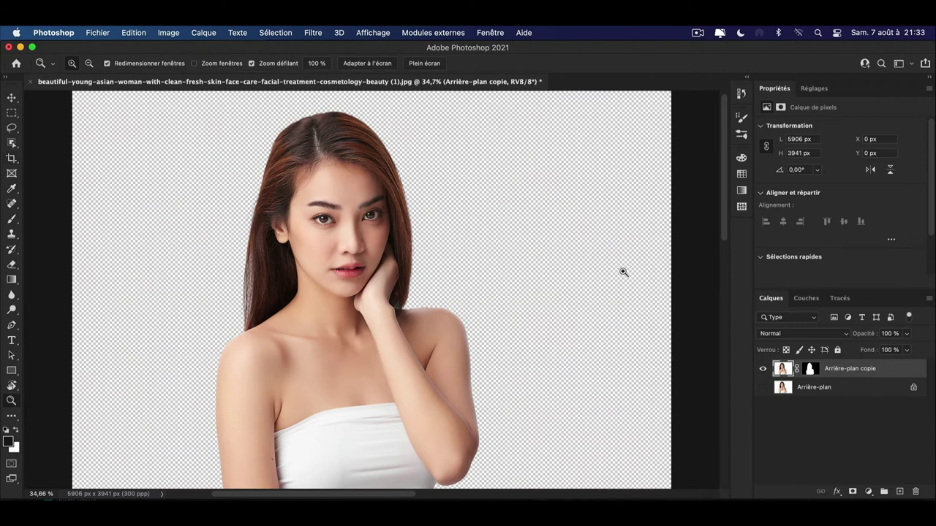
{"action": "key", "text": "c"}
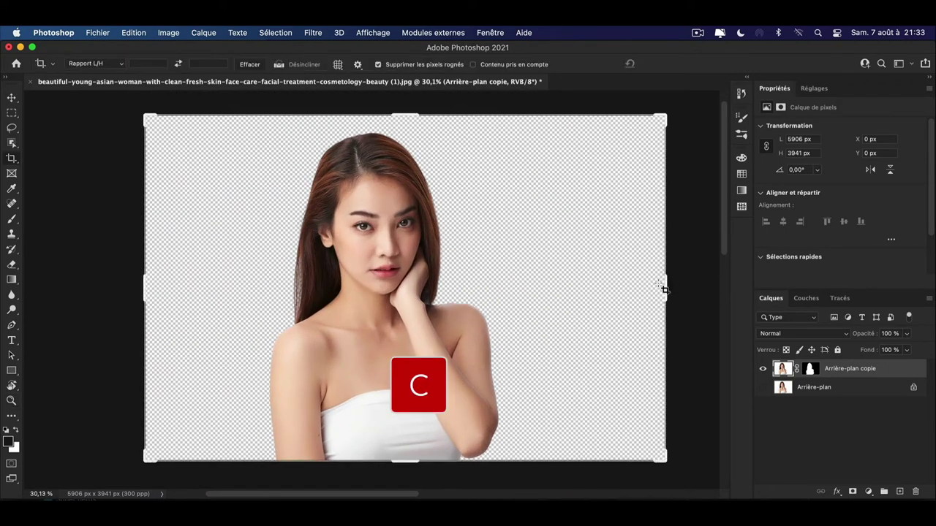
{"action": "left_click_drag", "start_coordinate": [662, 289], "coordinate": [585, 301]}
{"action": "mouse_move", "coordinate": [226, 287]}
{"action": "left_mouse_down"}
{"action": "mouse_move", "coordinate": [286, 294]}
{"action": "mouse_move", "coordinate": [279, 282]}
{"action": "left_mouse_up"}
{"action": "left_click_drag", "start_coordinate": [408, 112], "coordinate": [405, 108]}
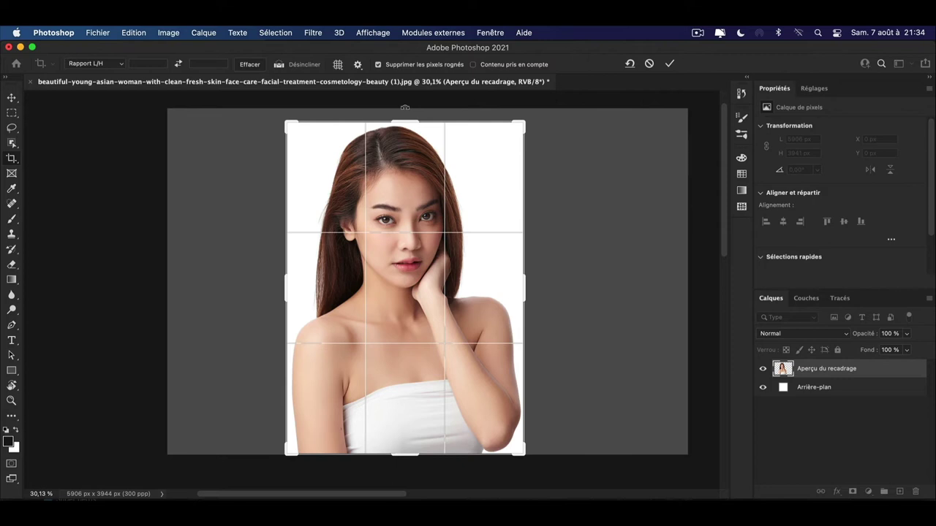
{"action": "key", "text": "Return"}
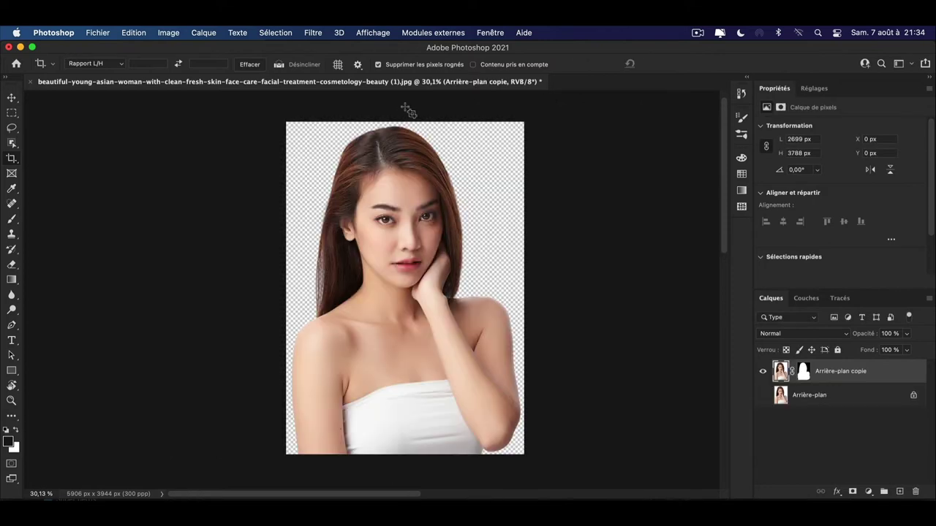
Step: Delete the Arrière-plan layer and add a Couleur unie fill layer beneath the cutout
{"action": "left_click", "coordinate": [867, 398]}
{"action": "key", "text": "BackSpace"}
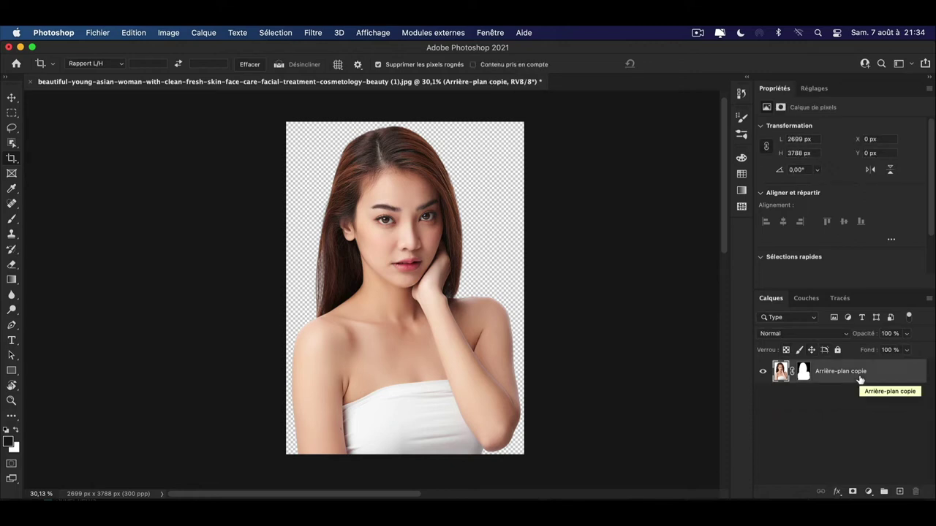
{"action": "left_click", "coordinate": [880, 437]}
{"action": "left_click", "coordinate": [868, 491]}
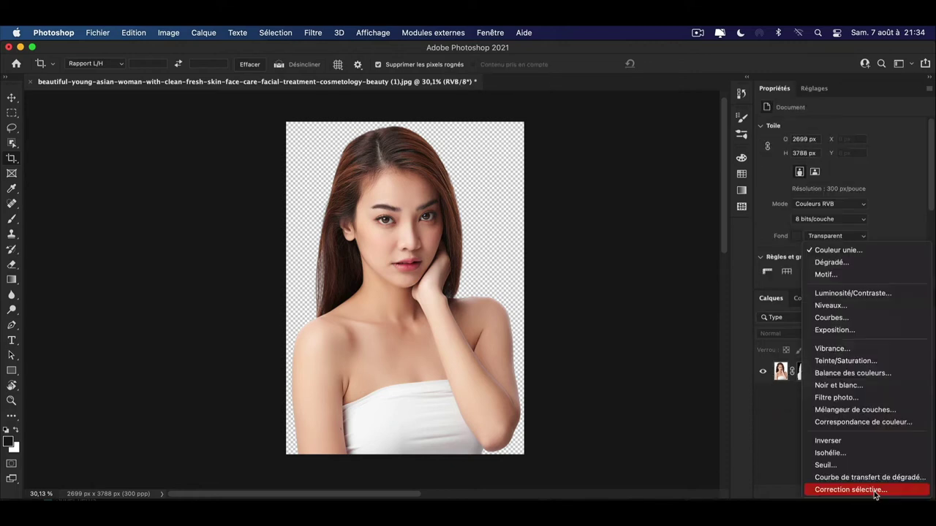
{"action": "left_click", "coordinate": [871, 250]}
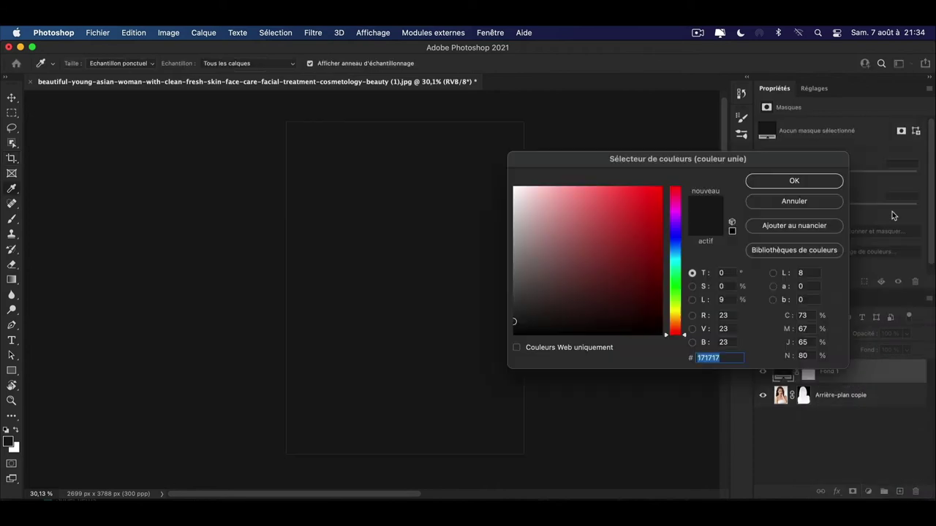
{"action": "left_click", "coordinate": [794, 181]}
{"action": "left_click_drag", "start_coordinate": [859, 373], "coordinate": [846, 413]}
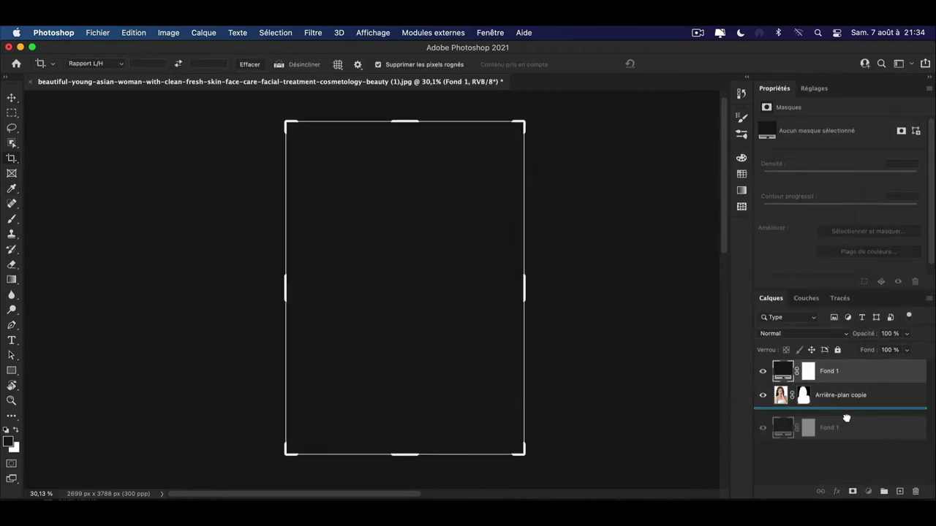
Step: Recolour the fill layer pale green, then delete it
{"action": "double_click", "coordinate": [784, 396]}
{"action": "left_click", "coordinate": [648, 200]}
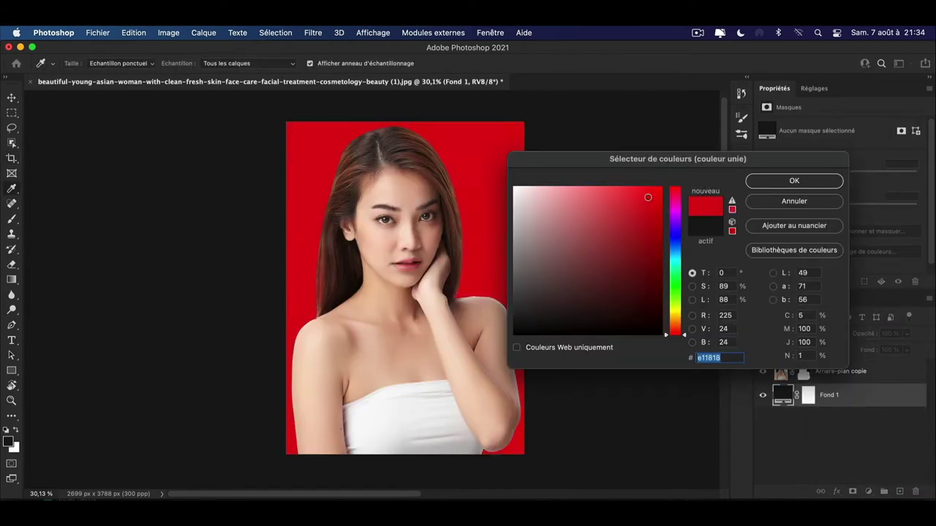
{"action": "left_click", "coordinate": [674, 300]}
{"action": "left_click_drag", "start_coordinate": [610, 178], "coordinate": [576, 208]}
{"action": "left_click", "coordinate": [838, 181]}
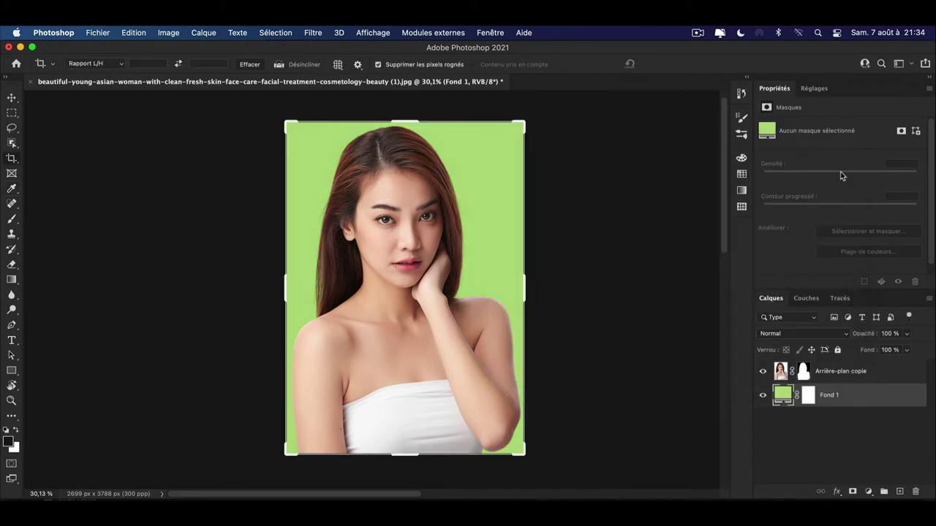
{"action": "key", "text": "Delete"}
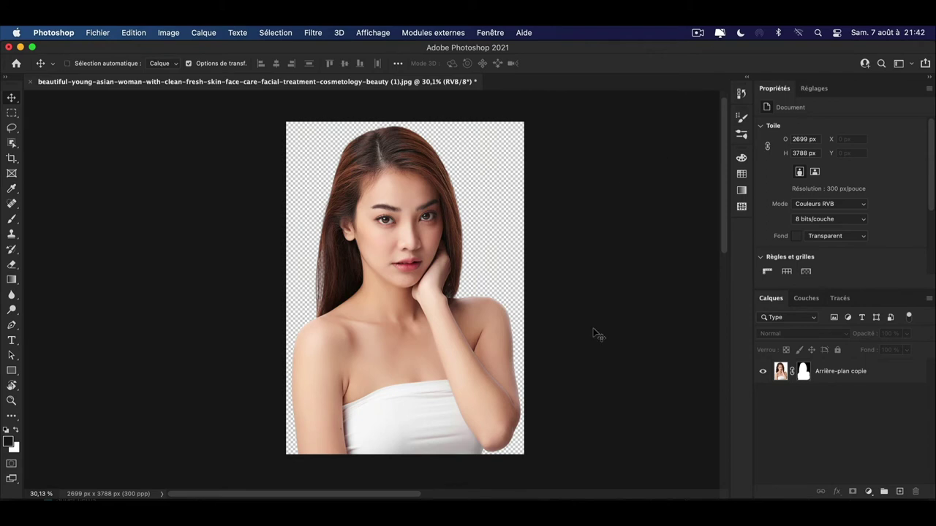
Step: Save the cutout as a PNG copy, delete the original JPG, and drop the PNG into Affinity Photo
{"action": "key", "text": "ctrl+shift+s"}
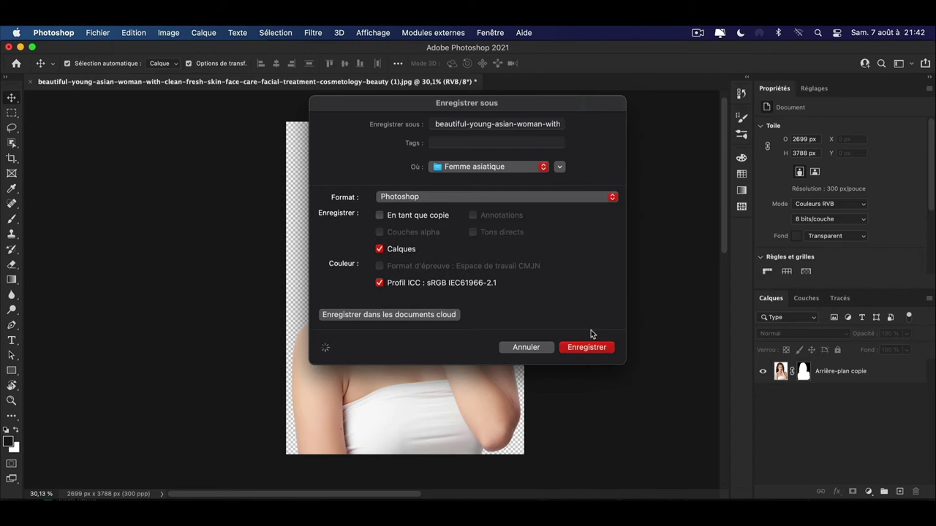
{"action": "left_click", "coordinate": [498, 197]}
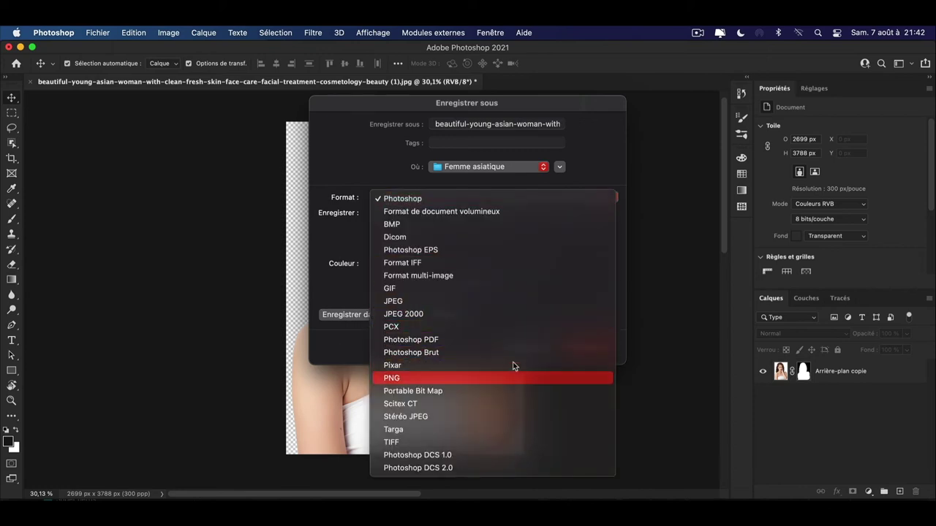
{"action": "left_click", "coordinate": [515, 377]}
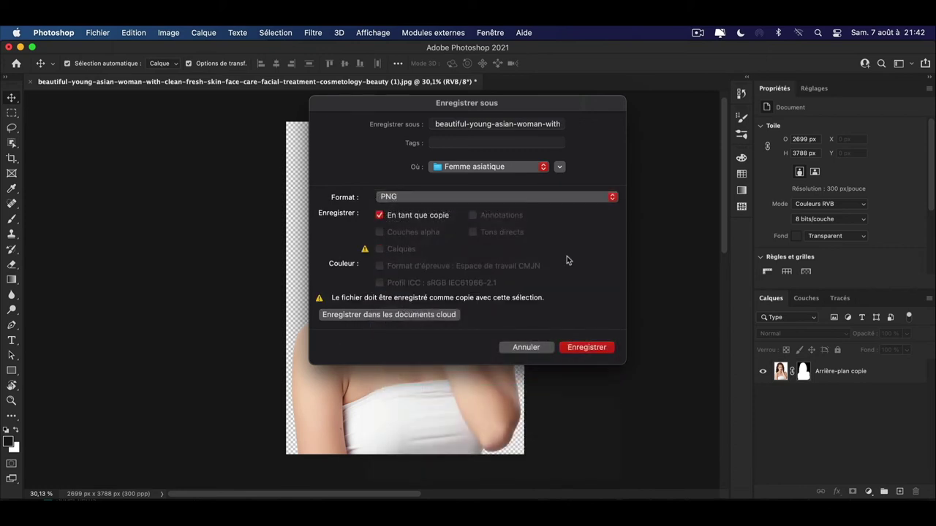
{"action": "left_click", "coordinate": [608, 348]}
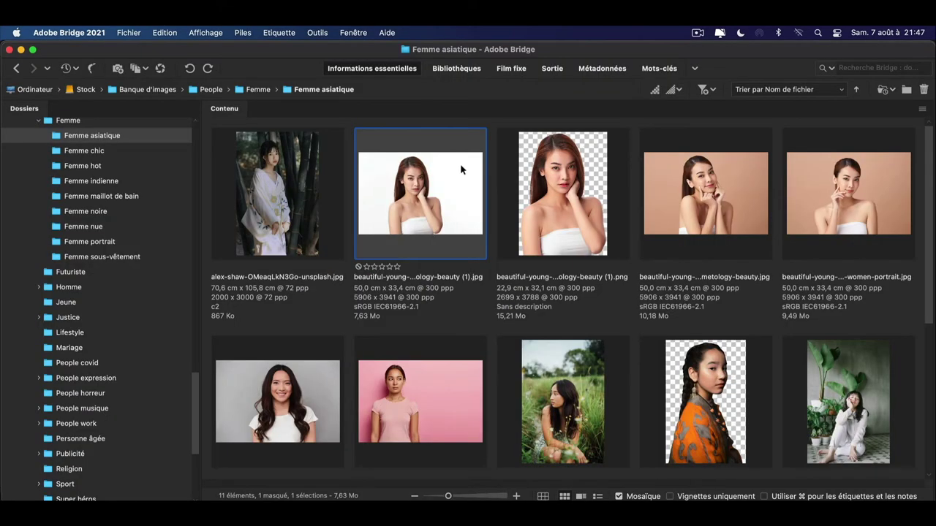
{"action": "key", "text": "Delete"}
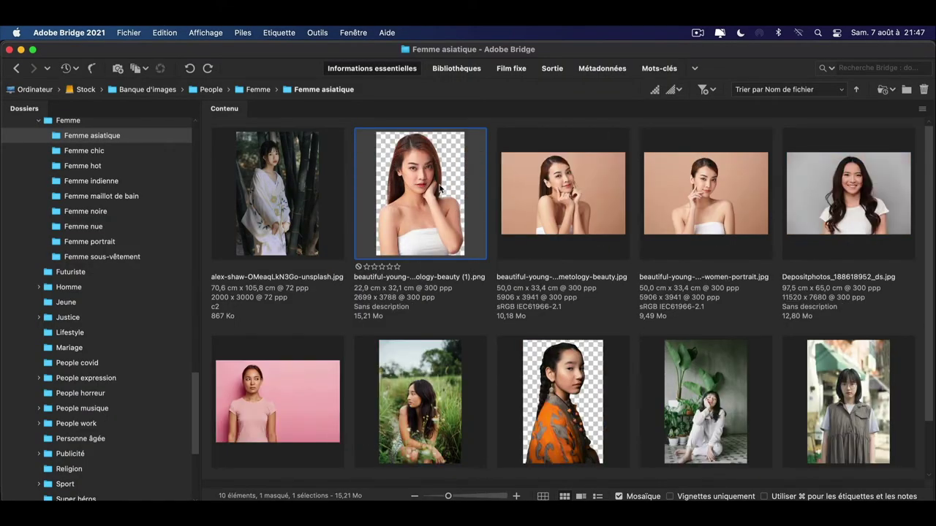
{"action": "left_click_drag", "start_coordinate": [439, 189], "coordinate": [379, 222]}
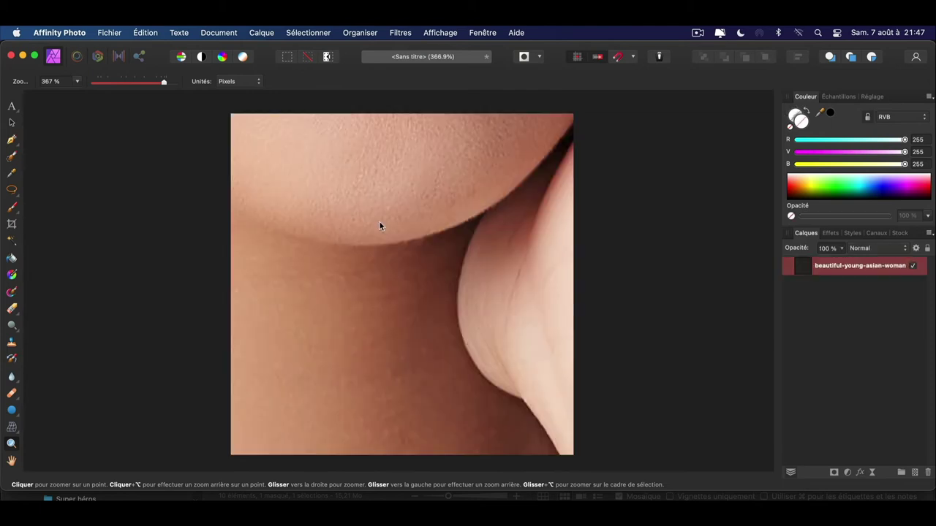
Step: Scale the oversized portrait down with the Move tool to fit the square canvas
{"action": "key", "text": "z"}
{"action": "left_click_drag", "start_coordinate": [575, 222], "coordinate": [174, 259]}
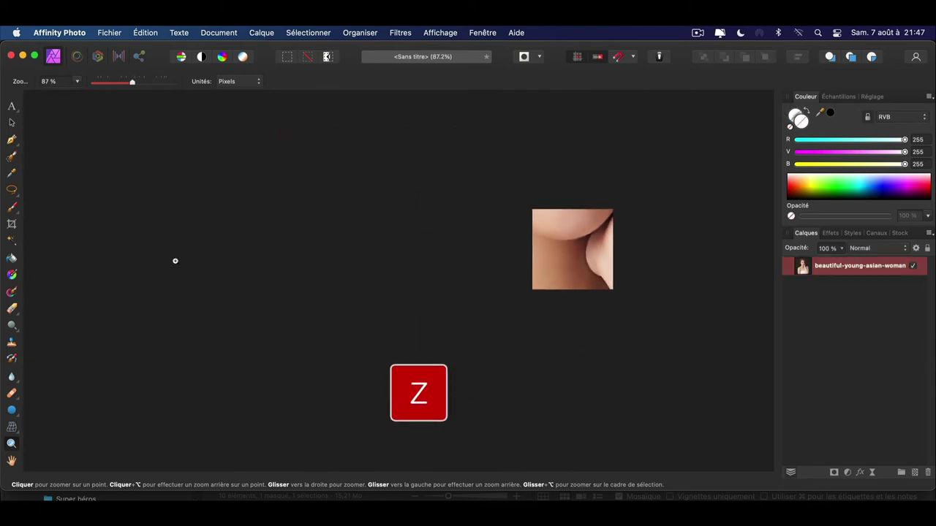
{"action": "key", "text": "v"}
{"action": "mouse_move", "coordinate": [751, 271]}
{"action": "left_mouse_down"}
{"action": "mouse_move", "coordinate": [130, 272]}
{"action": "mouse_move", "coordinate": [433, 282]}
{"action": "left_mouse_up"}
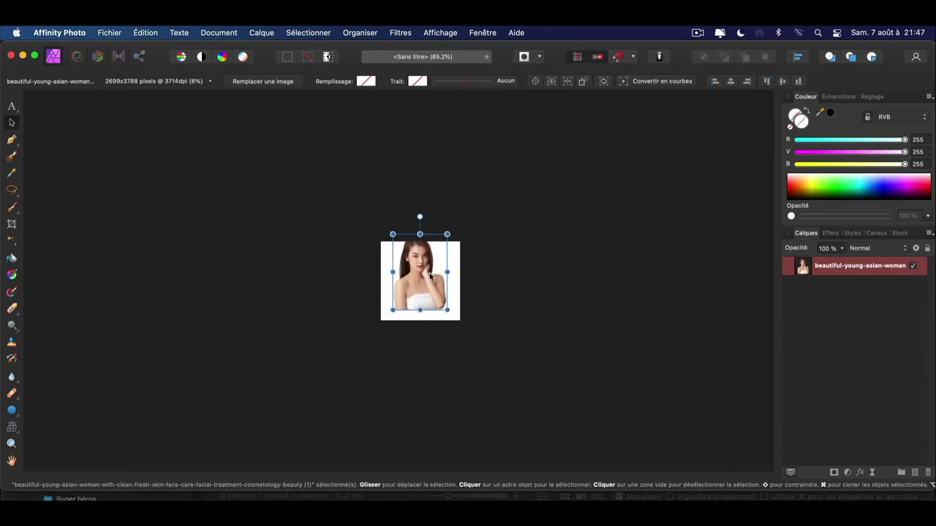
{"action": "key", "text": "super+0"}
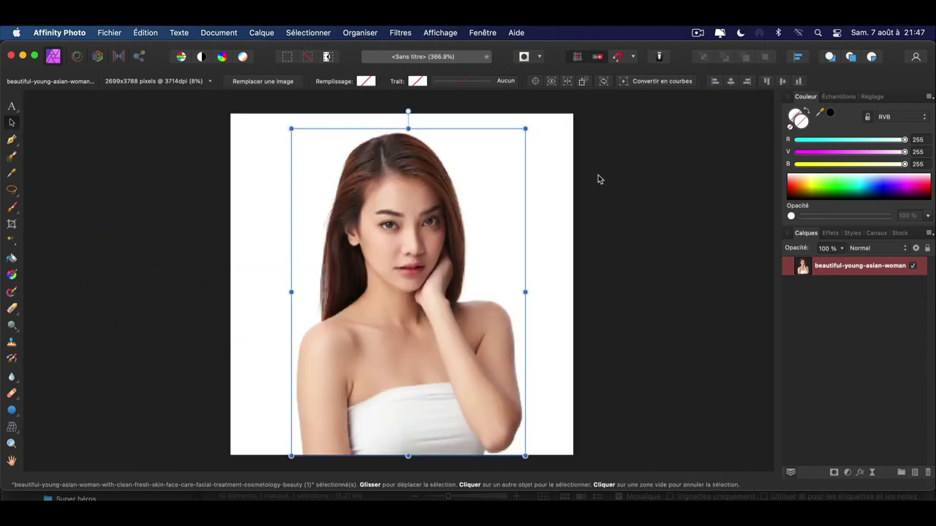
Step: Add an empty Pixel layer and place it below the portrait
{"action": "left_click", "coordinate": [598, 176]}
{"action": "left_click_drag", "start_coordinate": [452, 262], "coordinate": [447, 263]}
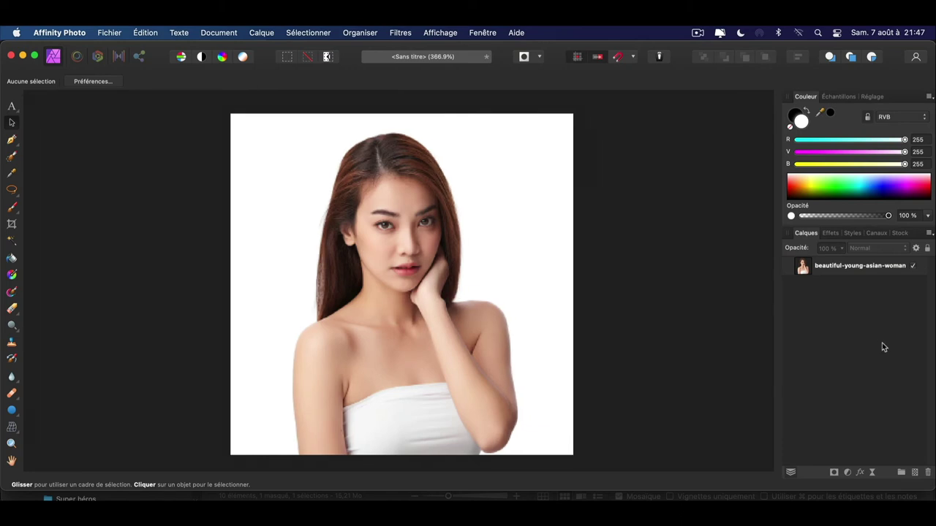
{"action": "left_click", "coordinate": [915, 473]}
{"action": "left_click_drag", "start_coordinate": [860, 264], "coordinate": [860, 299]}
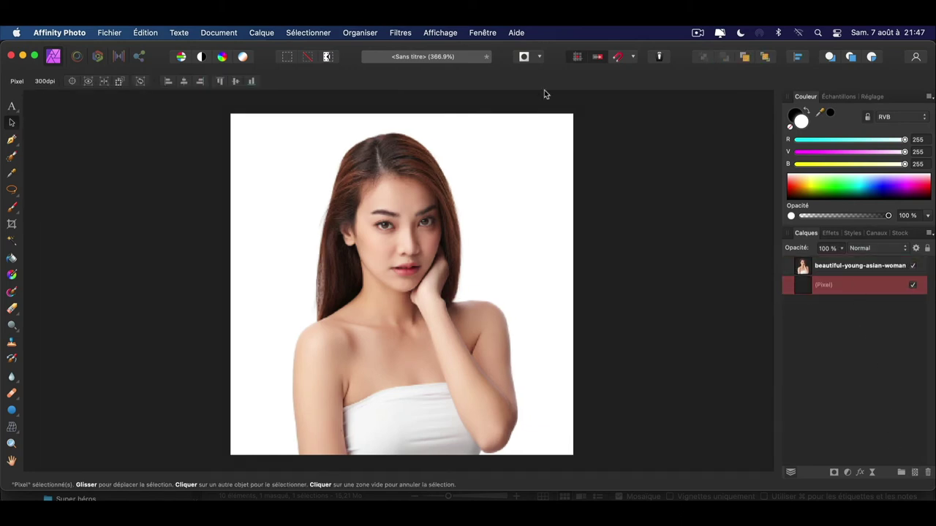
Step: Draw a rectangle covering the whole canvas and delete the empty Pixel layer
{"action": "left_click", "coordinate": [12, 410]}
{"action": "left_click", "coordinate": [73, 238]}
{"action": "mouse_move", "coordinate": [232, 114]}
{"action": "left_mouse_down"}
{"action": "mouse_move", "coordinate": [293, 231]}
{"action": "mouse_move", "coordinate": [574, 454]}
{"action": "left_mouse_up"}
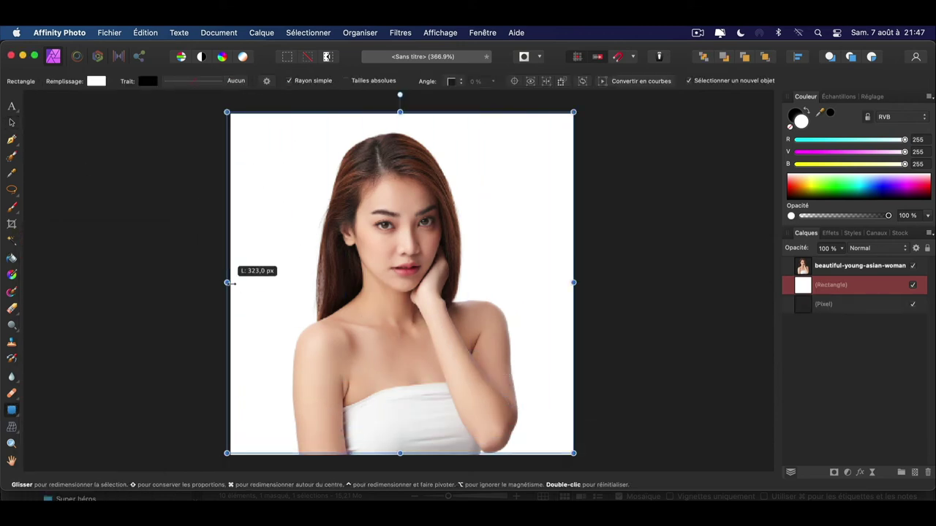
{"action": "left_click_drag", "start_coordinate": [227, 282], "coordinate": [228, 285]}
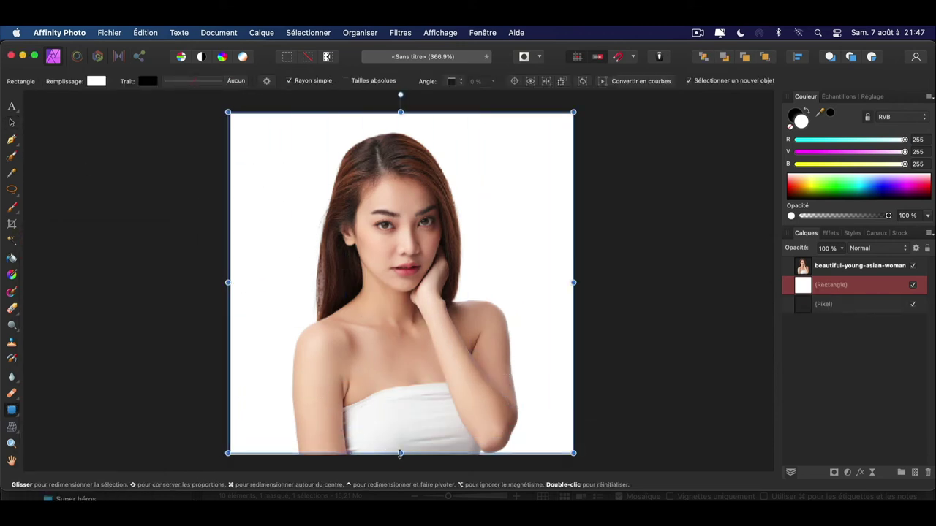
{"action": "left_click", "coordinate": [852, 304]}
{"action": "key", "text": "Delete"}
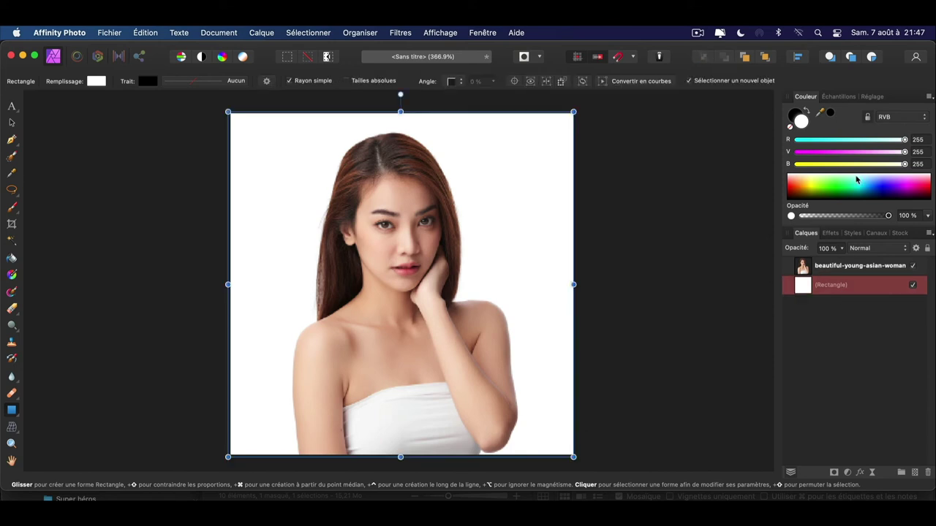
Step: Remove the rectangle's outline and make its fill orange (R 255, V 174, B 91)
{"action": "left_click", "coordinate": [796, 115]}
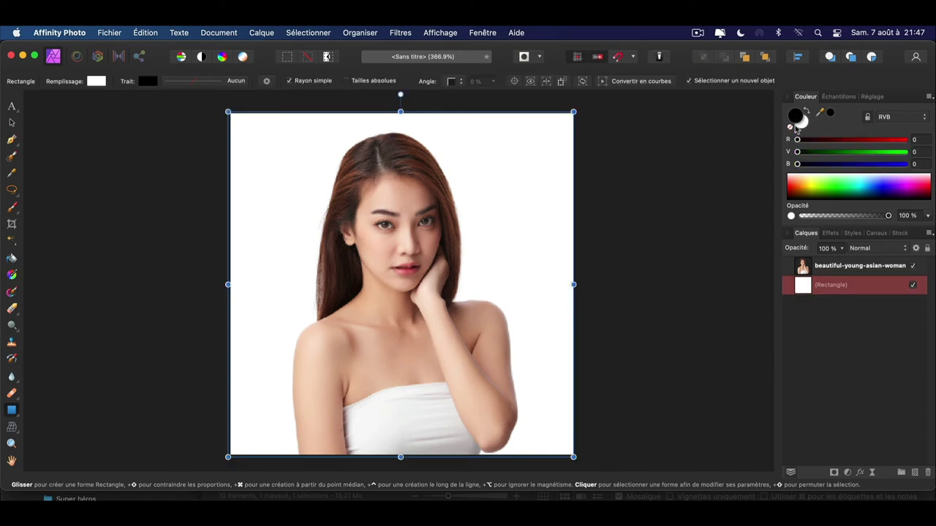
{"action": "left_click", "coordinate": [790, 126]}
{"action": "left_click", "coordinate": [802, 120]}
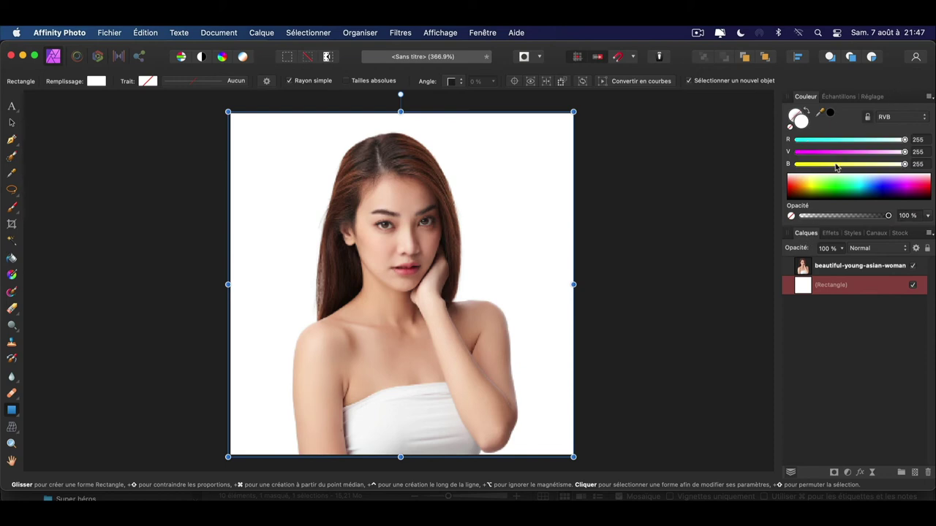
{"action": "left_click_drag", "start_coordinate": [837, 166], "coordinate": [835, 164]}
{"action": "left_click_drag", "start_coordinate": [904, 152], "coordinate": [862, 152]}
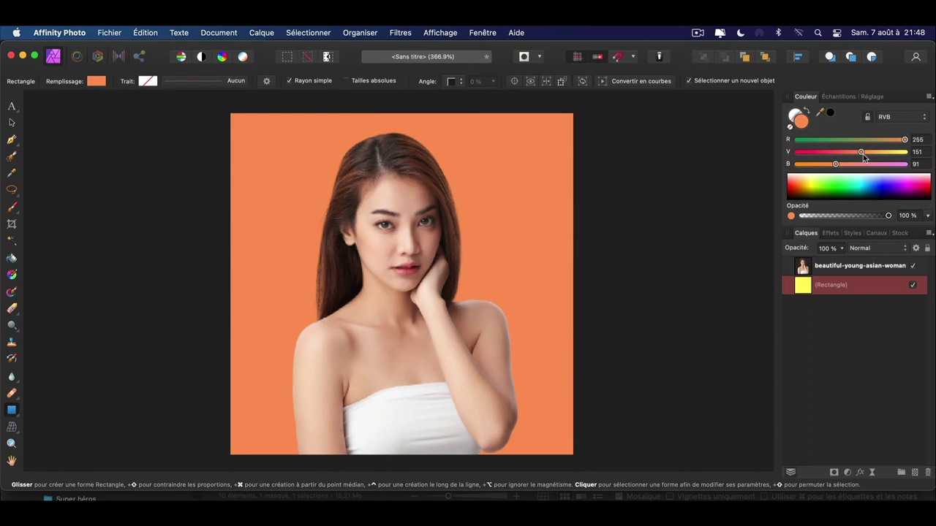
{"action": "left_click_drag", "start_coordinate": [862, 152], "coordinate": [870, 152]}
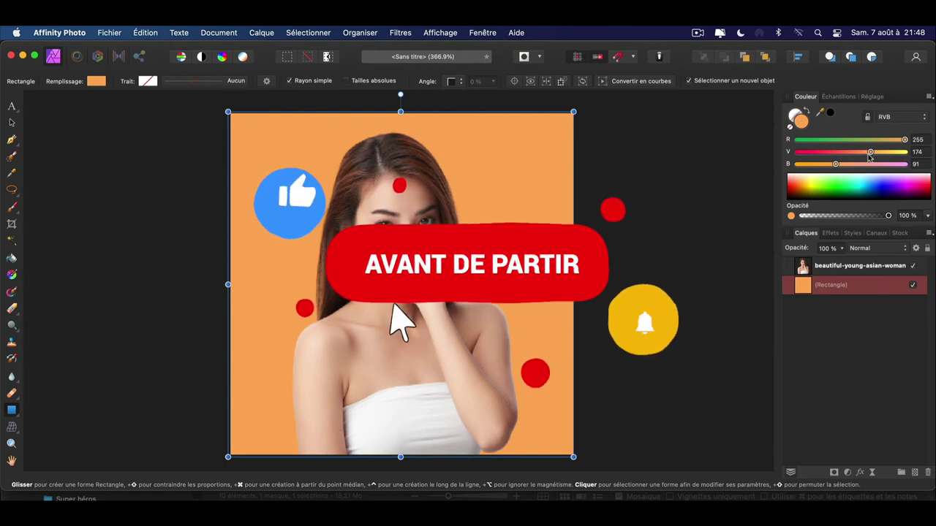
Step: Lower the V slider to turn the background rectangle red
{"action": "mouse_move", "coordinate": [871, 152]}
{"action": "left_mouse_down"}
{"action": "mouse_move", "coordinate": [831, 164]}
{"action": "mouse_move", "coordinate": [842, 164]}
{"action": "left_mouse_up"}
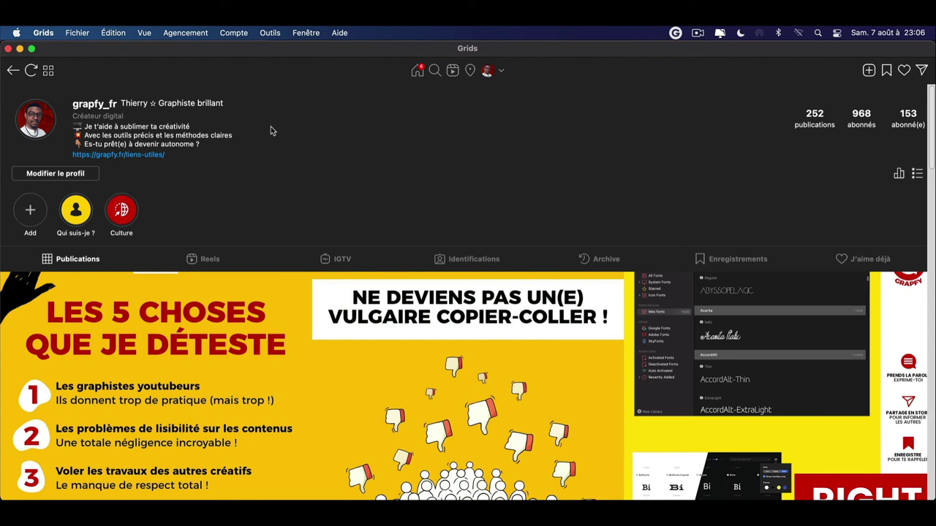
Step: From Modifier le profil, choose Photo de profil.jpg in Mettre sur RS as the profile photo
{"action": "left_click", "coordinate": [89, 178]}
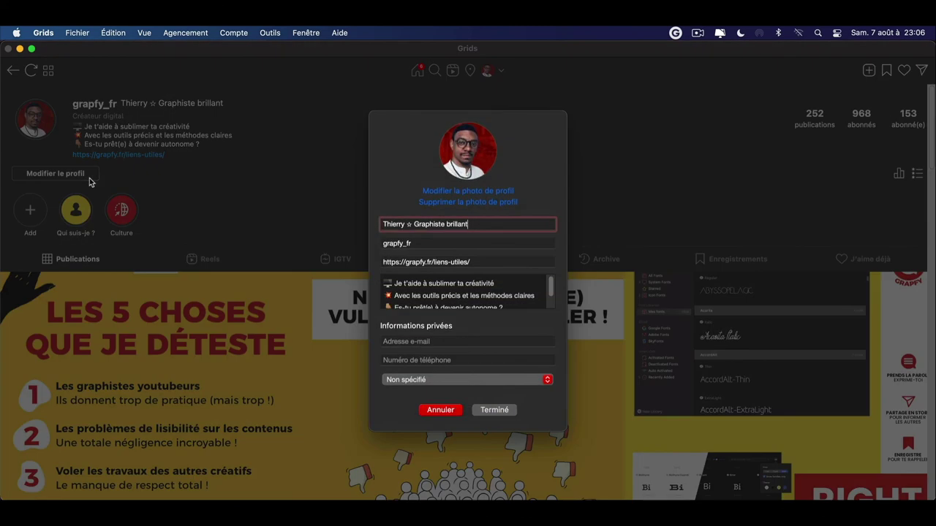
{"action": "left_click", "coordinate": [425, 190]}
{"action": "left_click", "coordinate": [312, 191]}
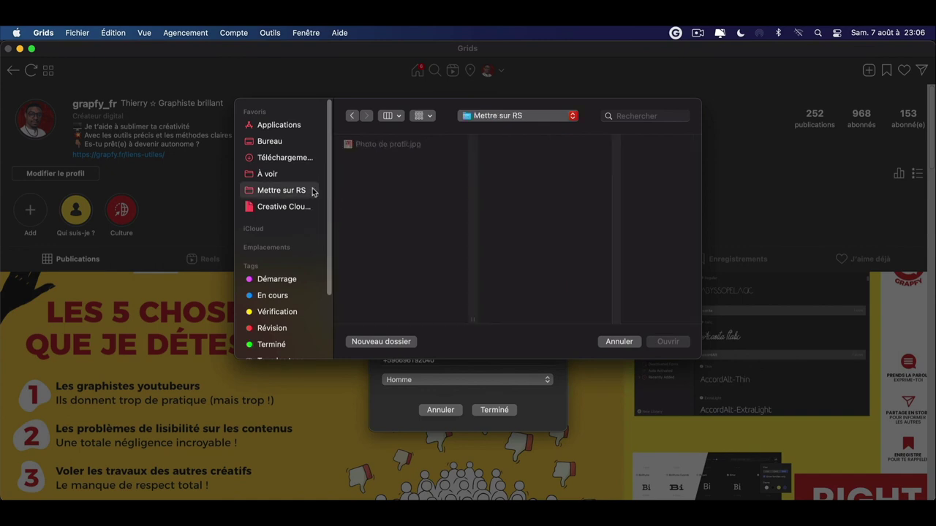
{"action": "left_click", "coordinate": [382, 145]}
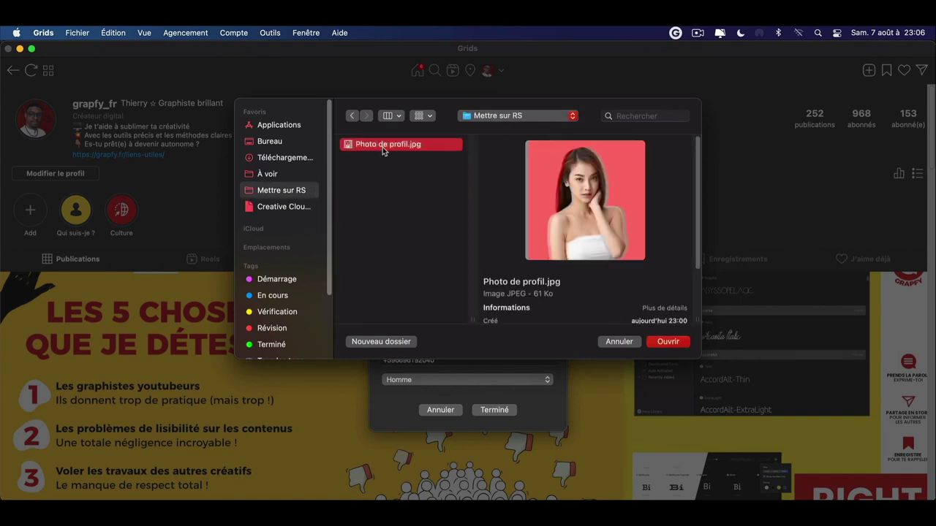
{"action": "left_click", "coordinate": [667, 343]}
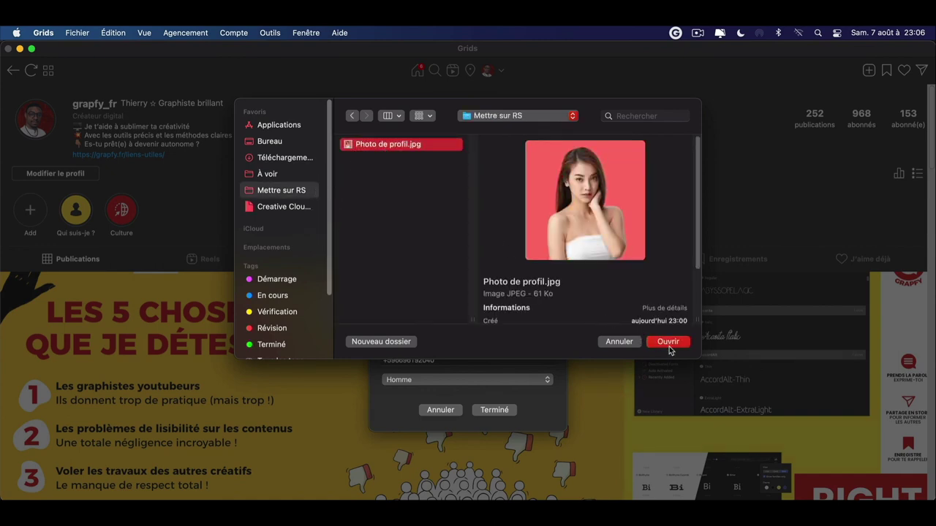